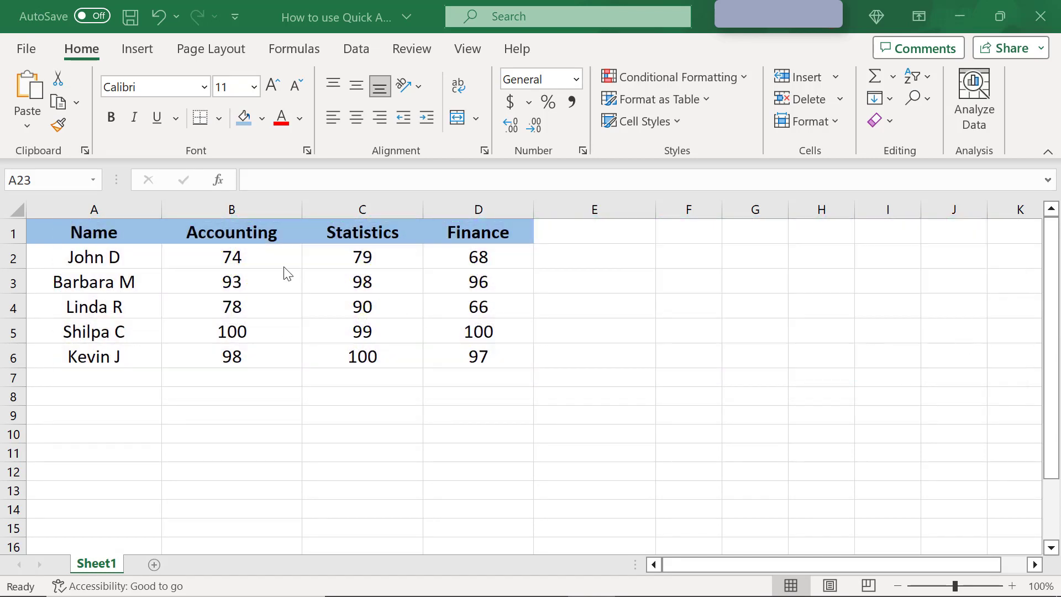
# Open Quick Analysis for the scores in B2:D6.
pyautogui.click(281, 259)
pyautogui.keyDown('shift'); pyautogui.click(484, 359); pyautogui.keyUp('shift')
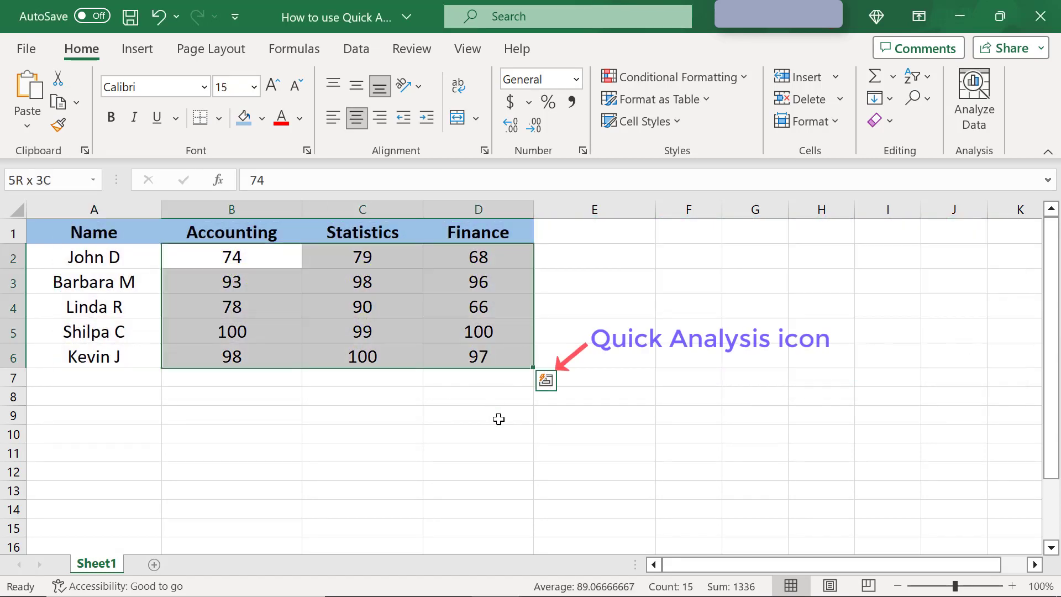
pyautogui.click(547, 381)
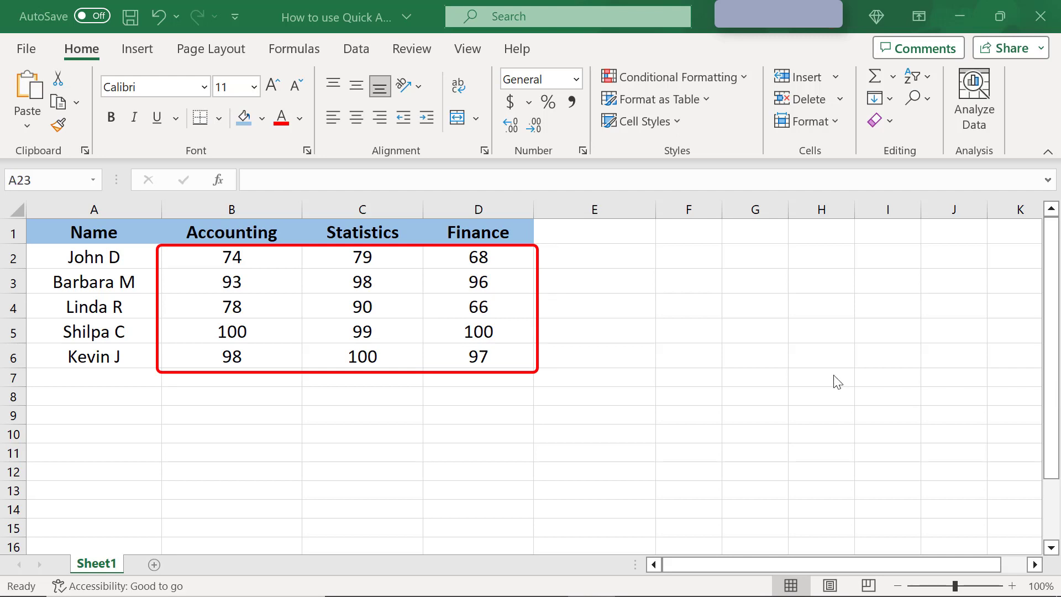
# Apply Quick Analysis Greater Than formatting to the scores in B2:D6, with threshold 90 and Light Red Fill with Dark Red Text.
pyautogui.click(273, 259)
pyautogui.moveTo(273, 260); pyautogui.dragTo(475, 360)
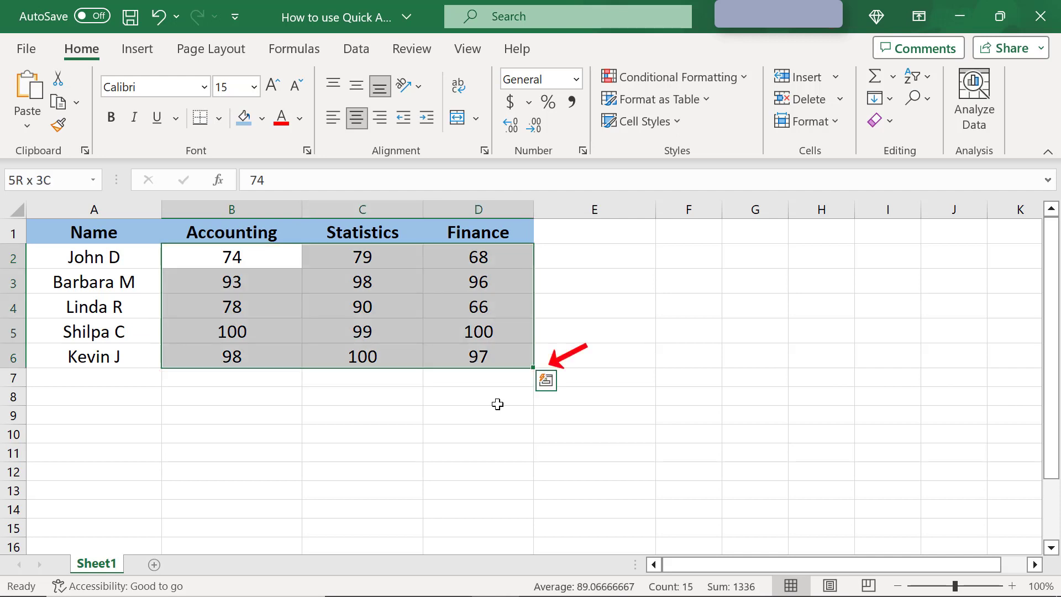
pyautogui.click(546, 381)
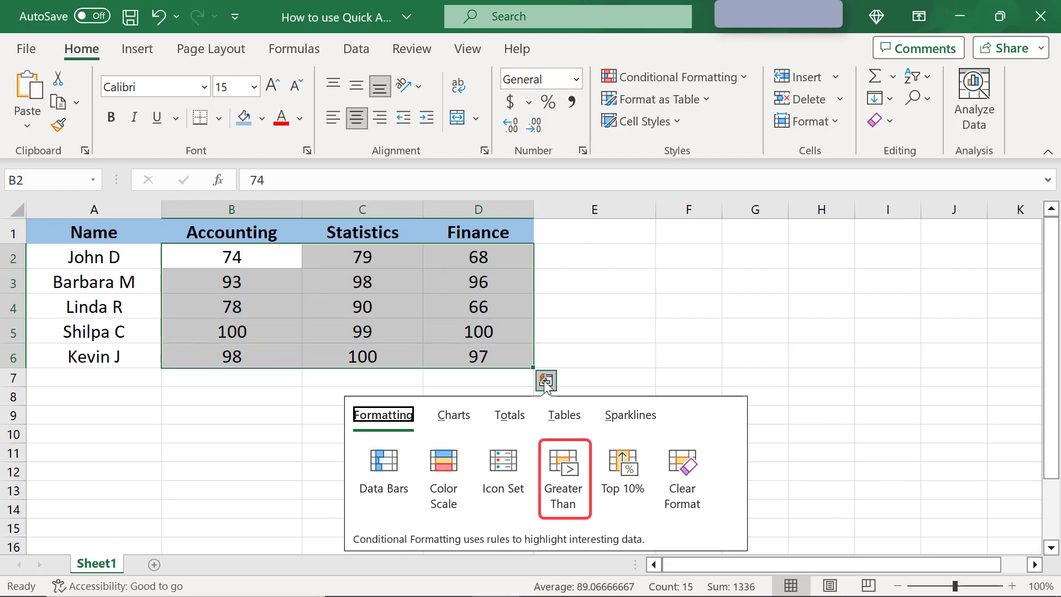
pyautogui.click(563, 466)
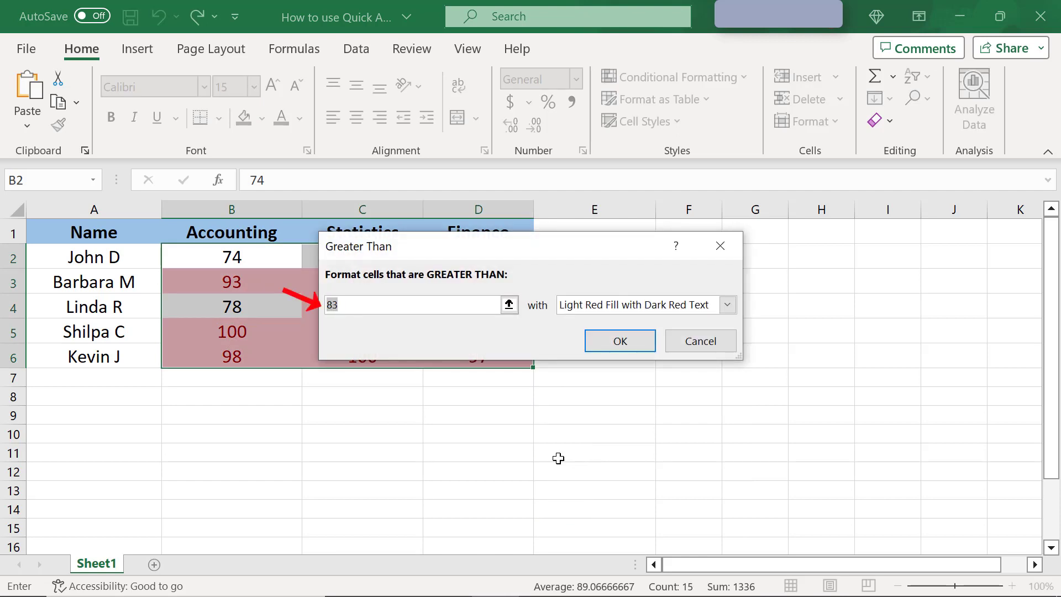
pyautogui.write('90')
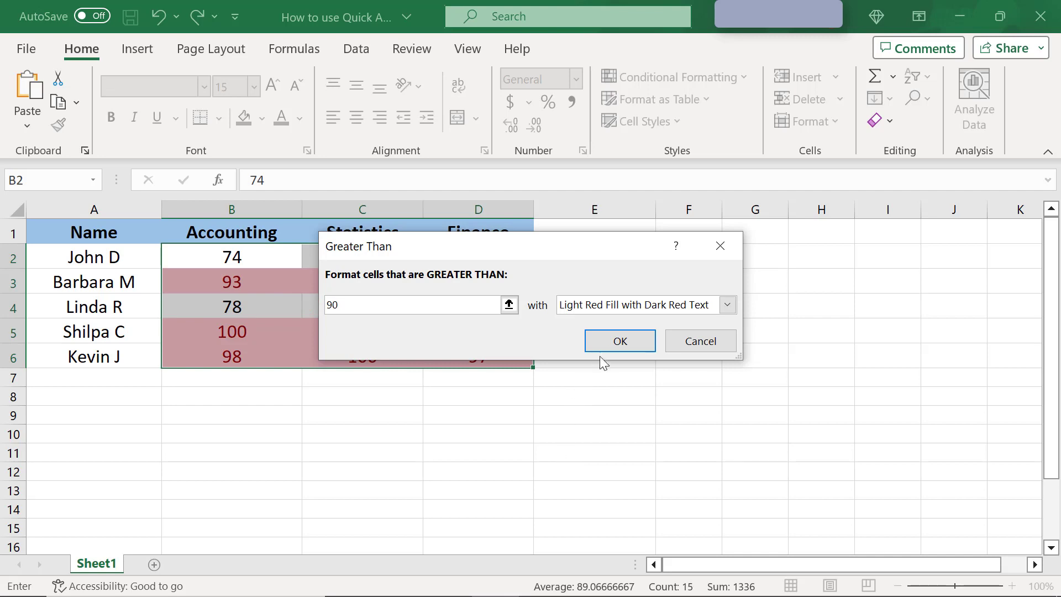
pyautogui.click(608, 343)
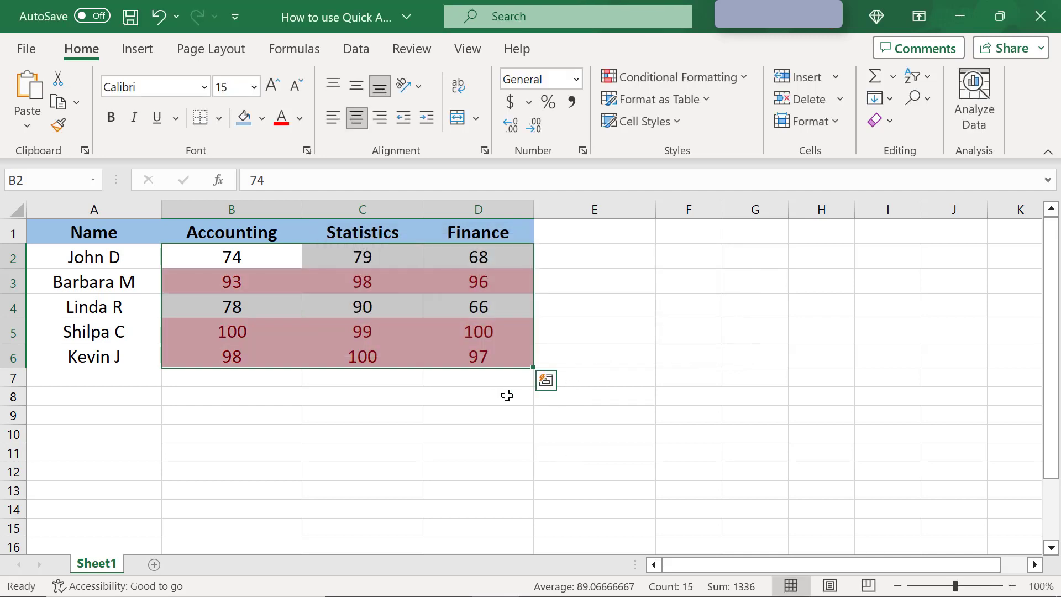
pyautogui.click(490, 396)
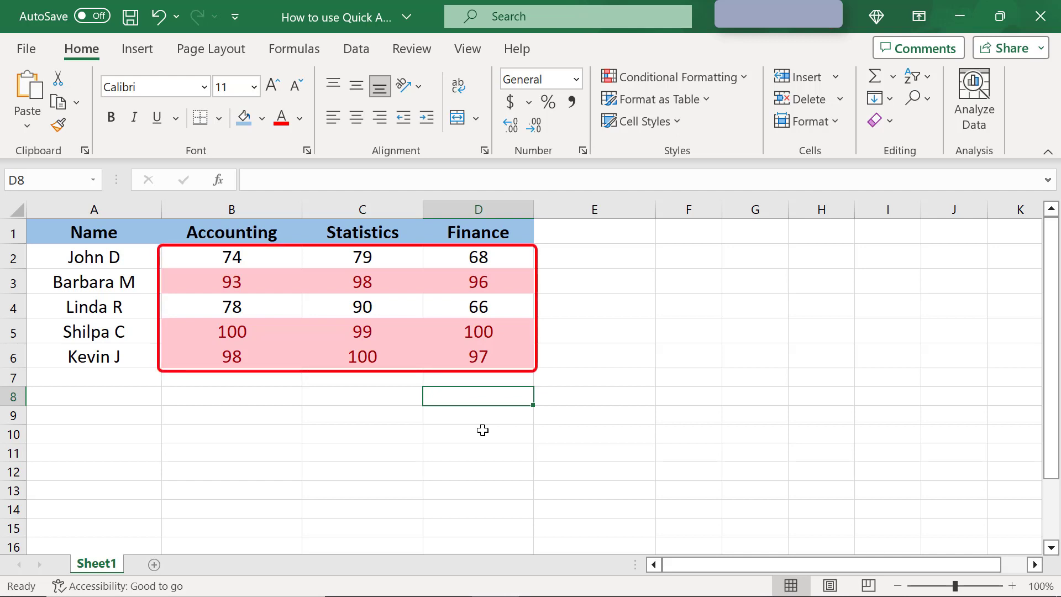
# Clear the conditional formatting from the scores in B2:D6 using Quick Analysis.
pyautogui.click(271, 259)
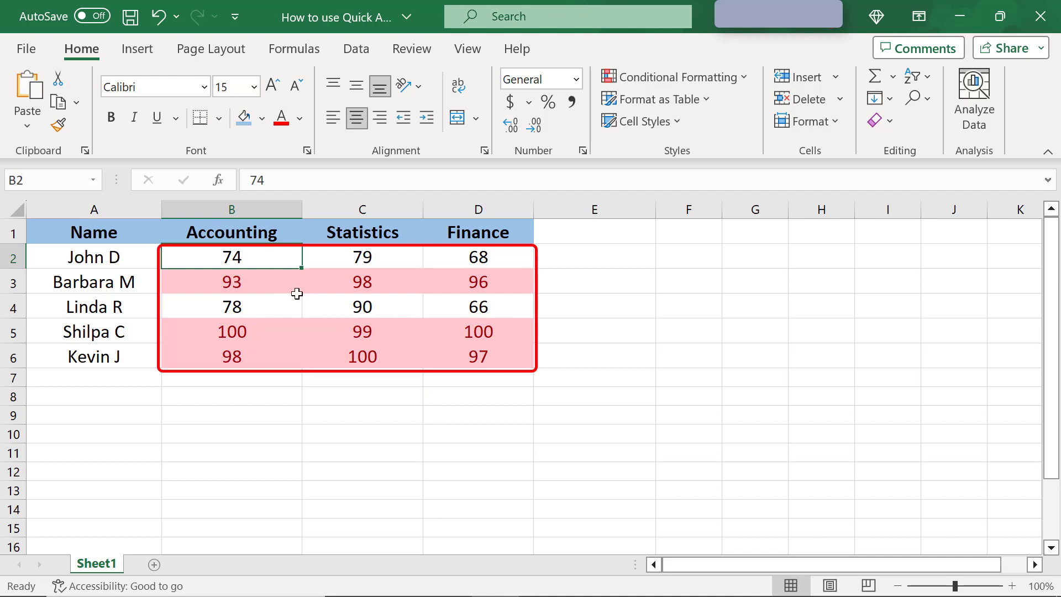
pyautogui.keyDown('shift'); pyautogui.click(500, 358); pyautogui.keyUp('shift')
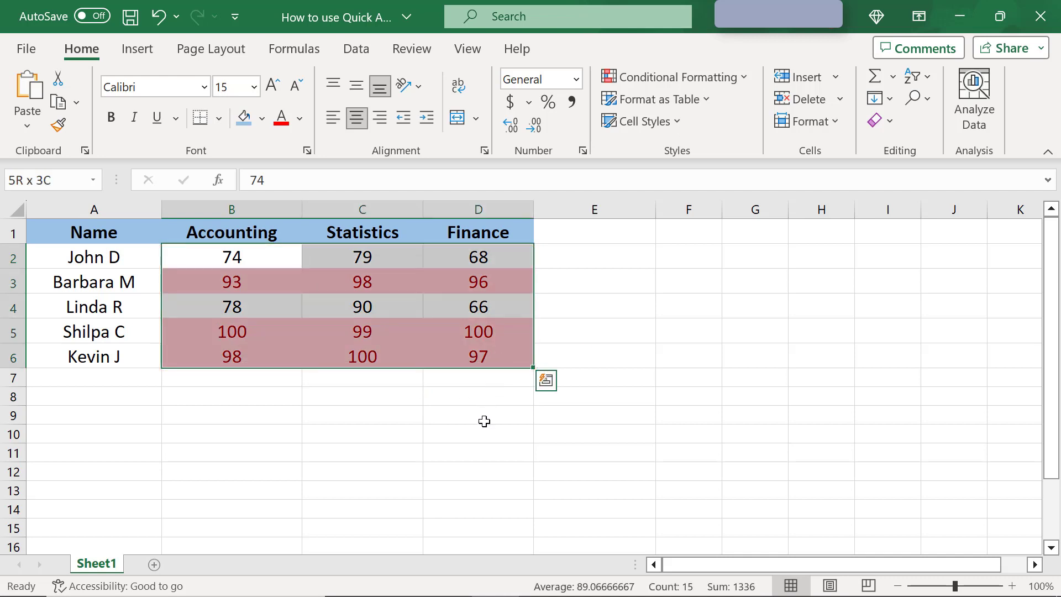
pyautogui.click(547, 382)
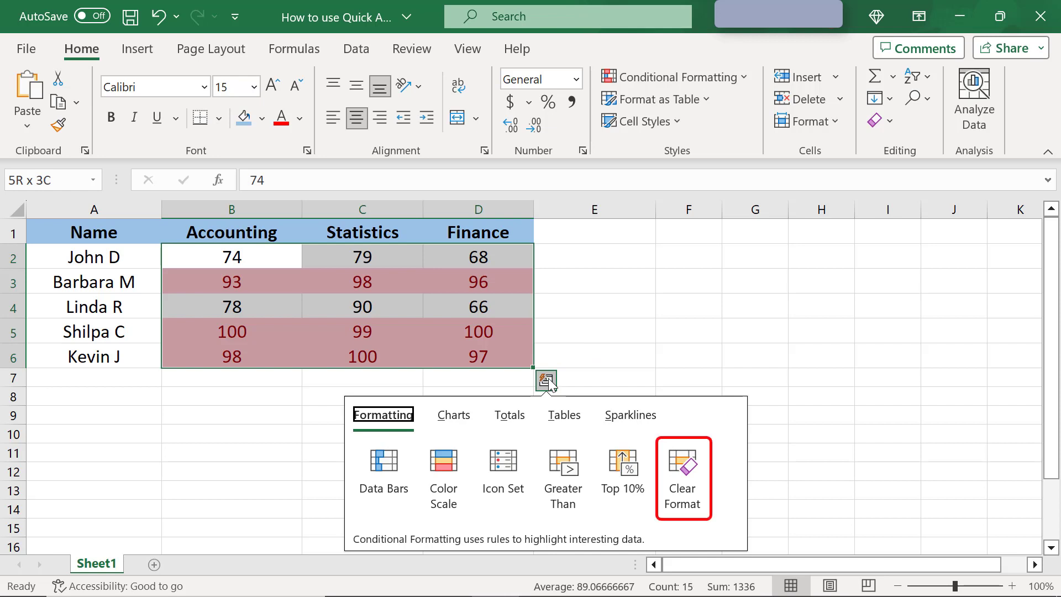
pyautogui.click(681, 468)
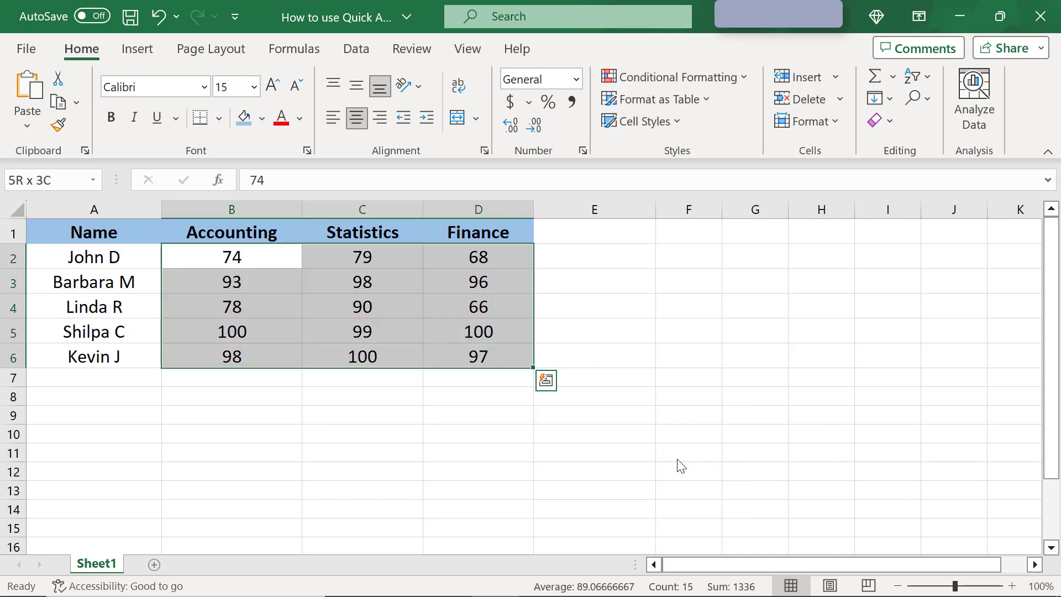
pyautogui.click(484, 399)
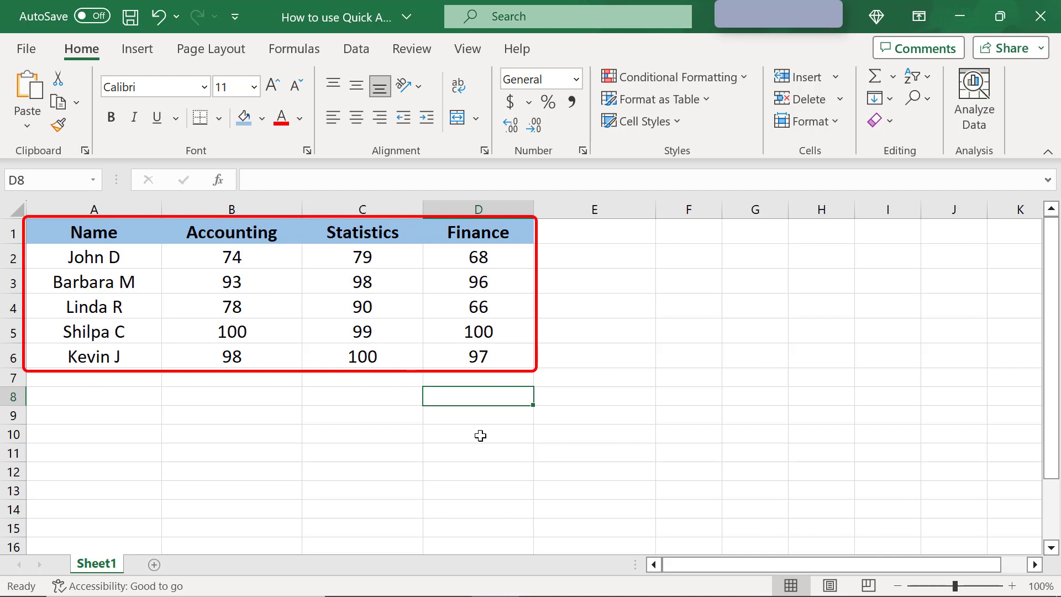
# Insert a Clustered Column chart of the whole table A1:D6 with Quick Analysis and place it beside the data, starting at column E.
pyautogui.click(130, 234)
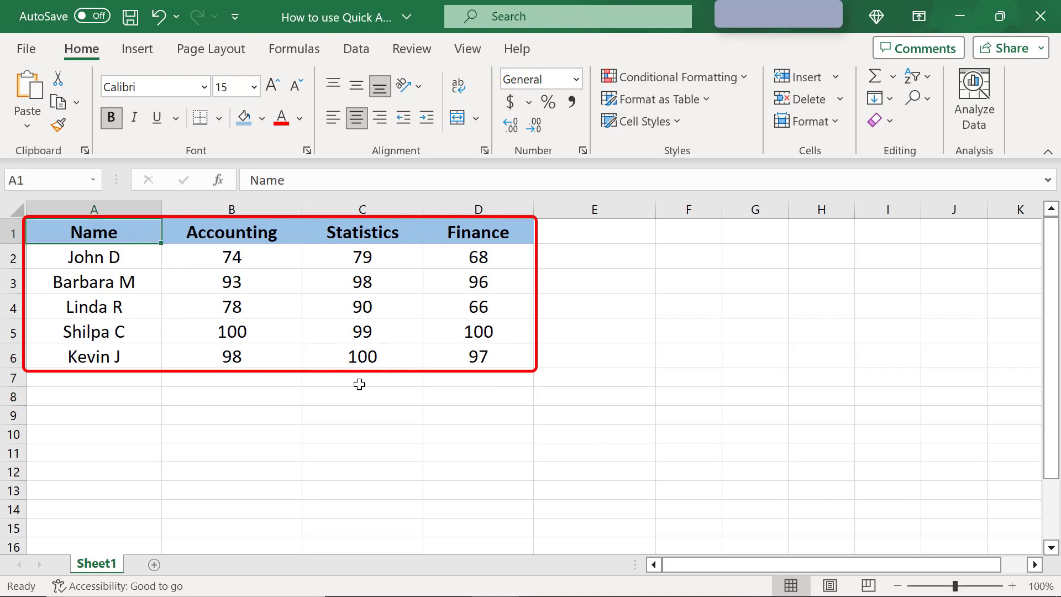
pyautogui.keyDown('shift'); pyautogui.click(464, 358); pyautogui.keyUp('shift')
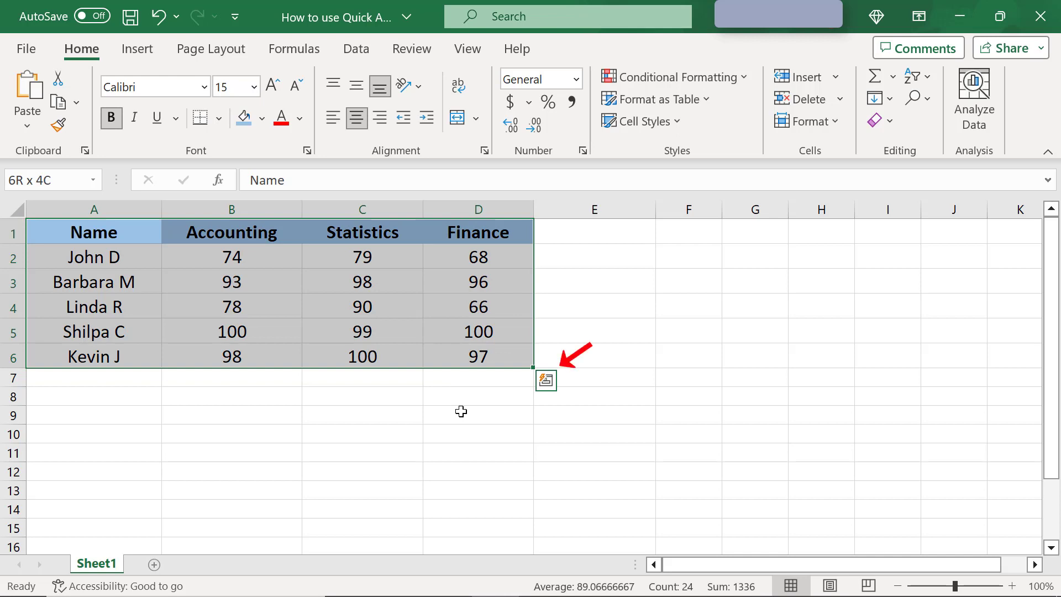
pyautogui.click(548, 380)
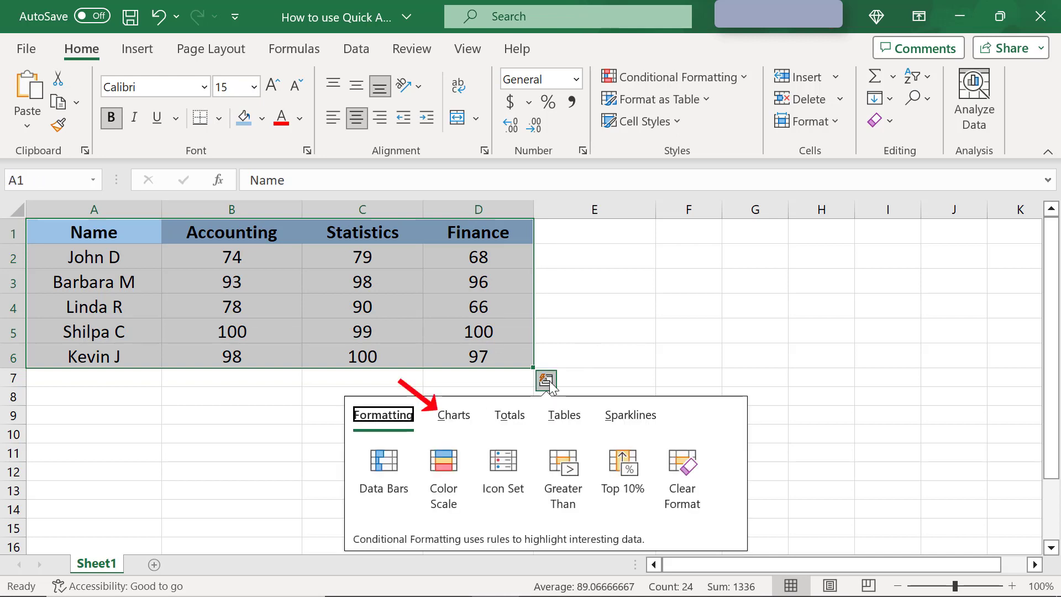
pyautogui.click(462, 421)
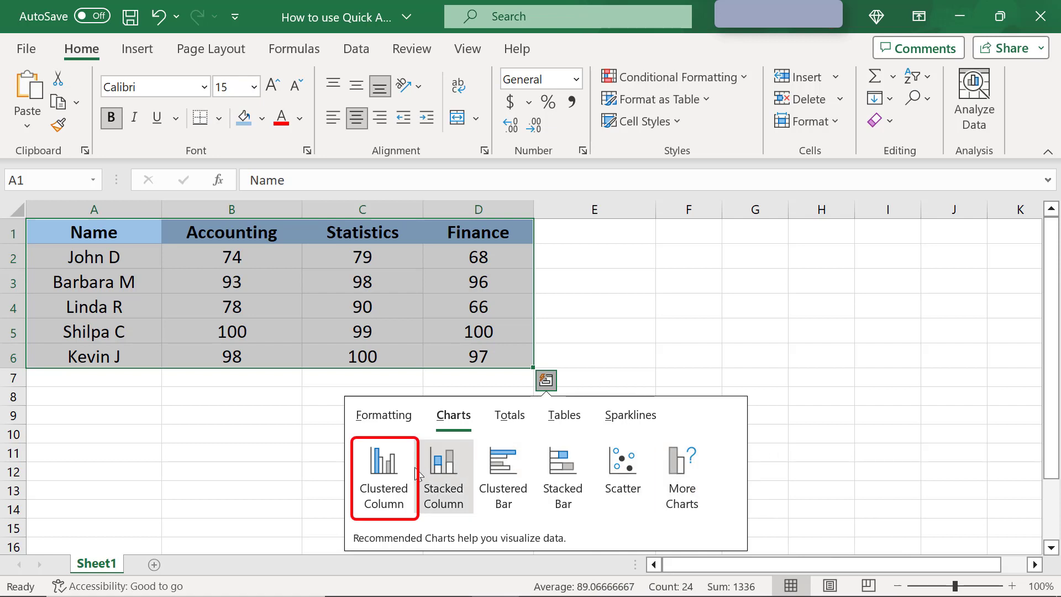
pyautogui.click(396, 467)
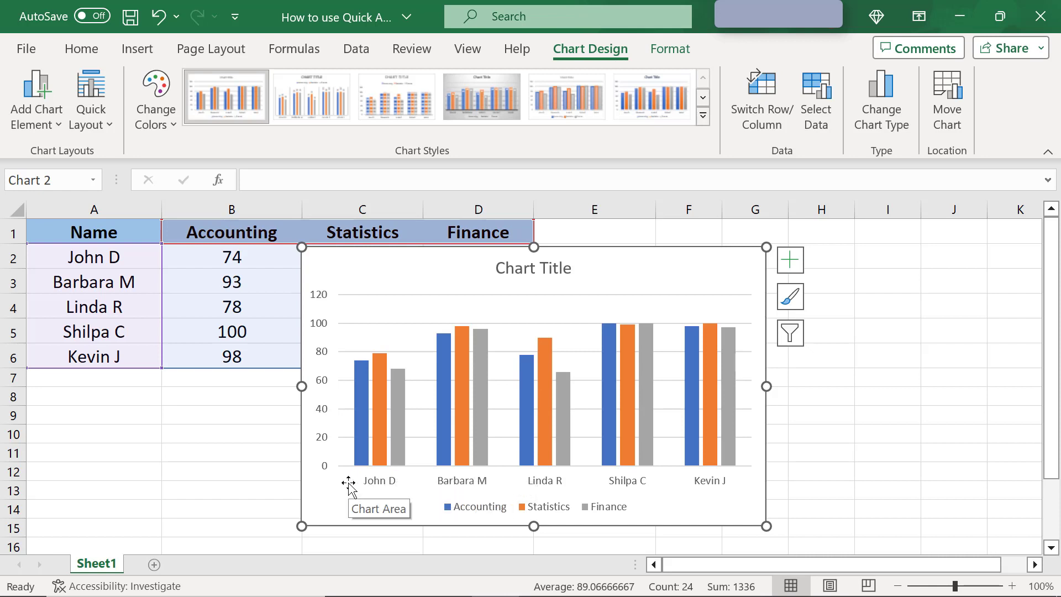
pyautogui.moveTo(351, 484); pyautogui.dragTo(583, 447)
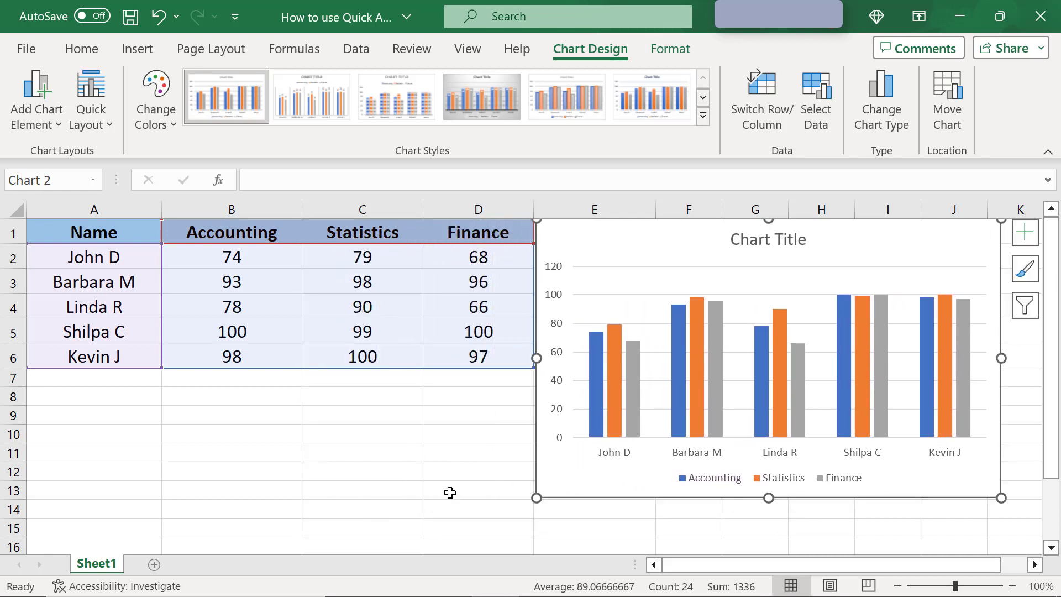
pyautogui.click(448, 488)
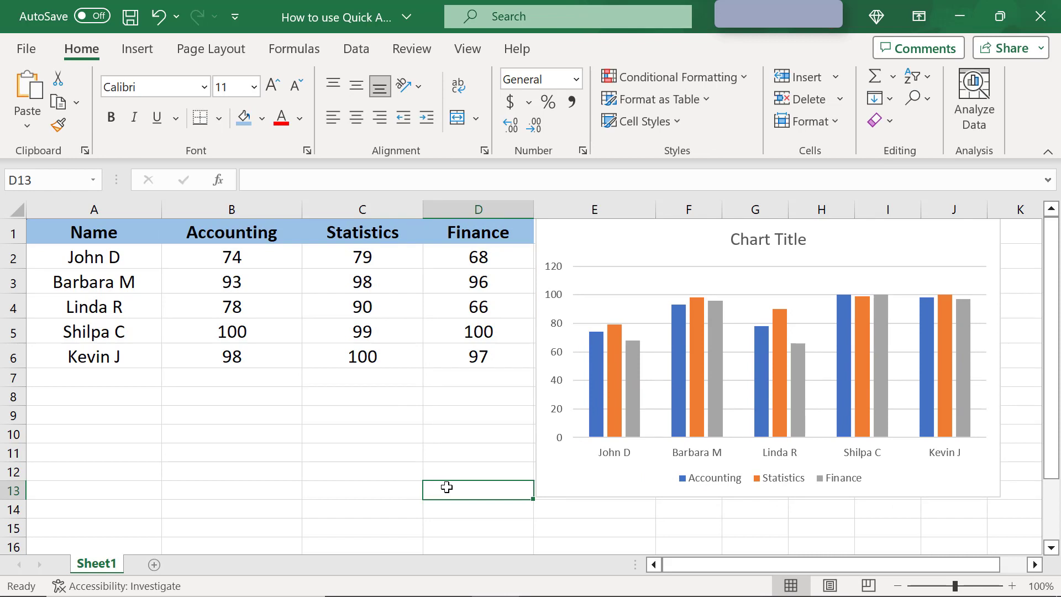
# Change the chart's title to "Student Score".
pyautogui.click(737, 250)
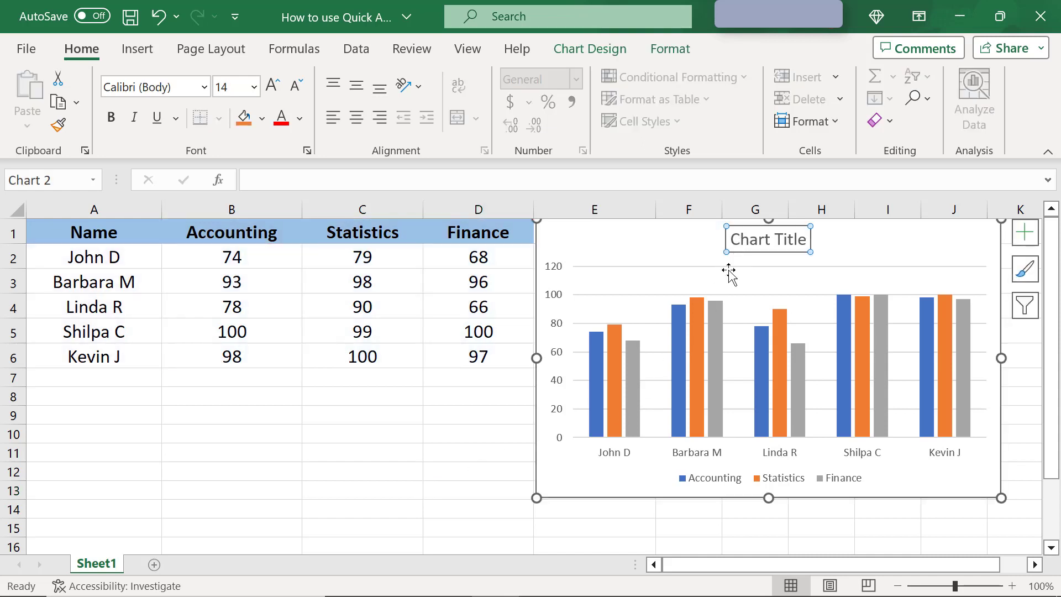
pyautogui.click(728, 241)
pyautogui.hotkey('ctrl', 'a')
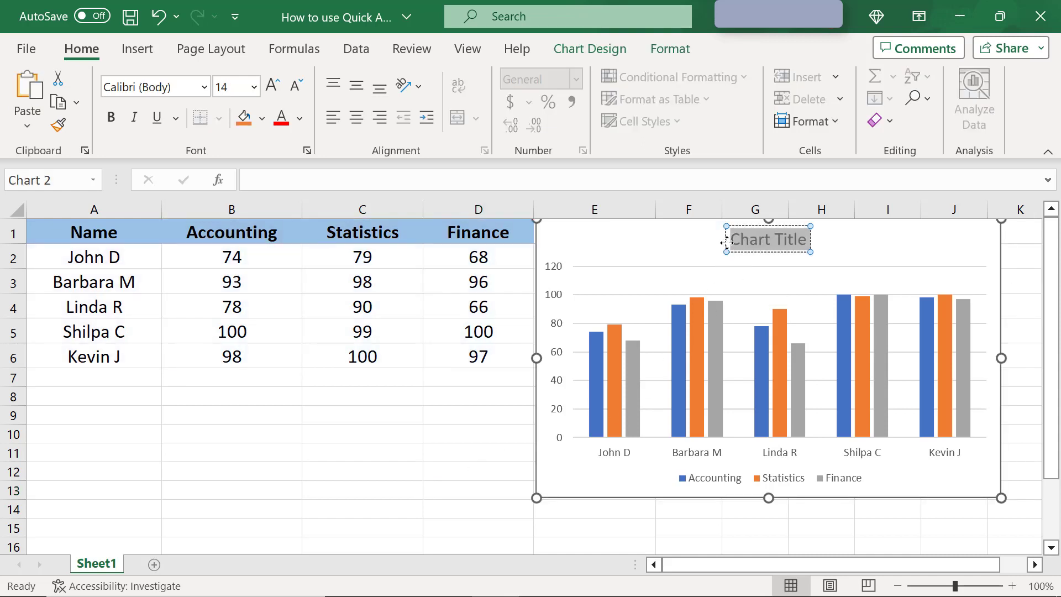
pyautogui.write('Student Score')
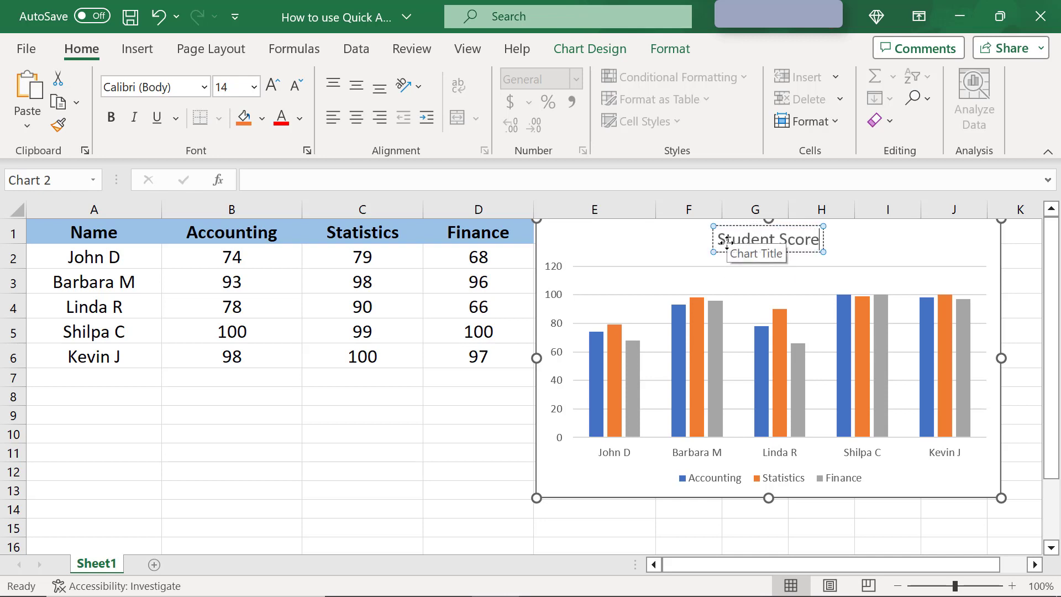
pyautogui.click(873, 248)
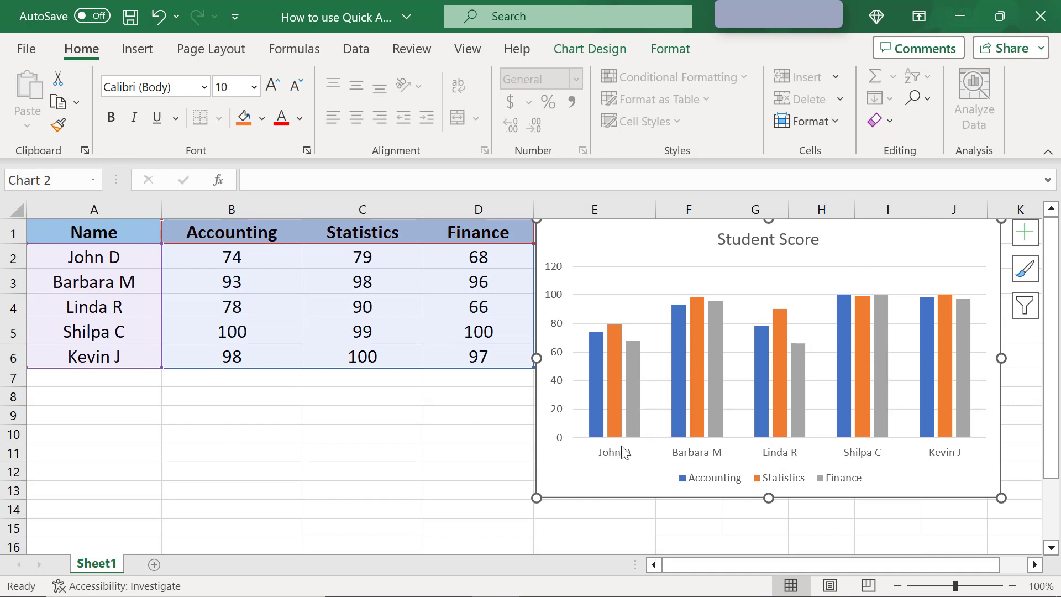
pyautogui.click(507, 473)
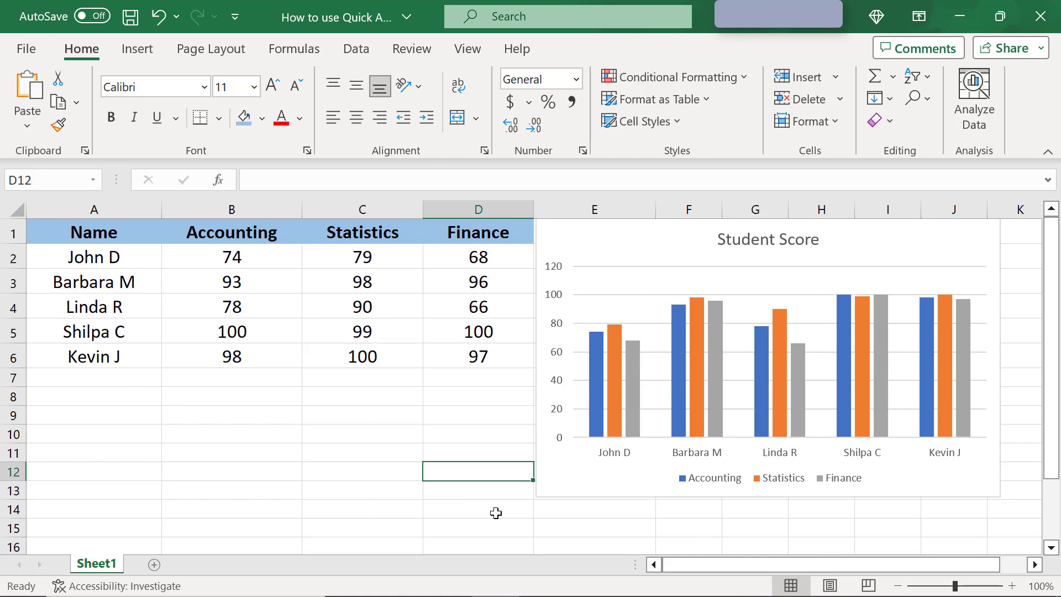
# Delete the Student Score chart from the sheet.
pyautogui.click(593, 445)
pyautogui.press('Delete')
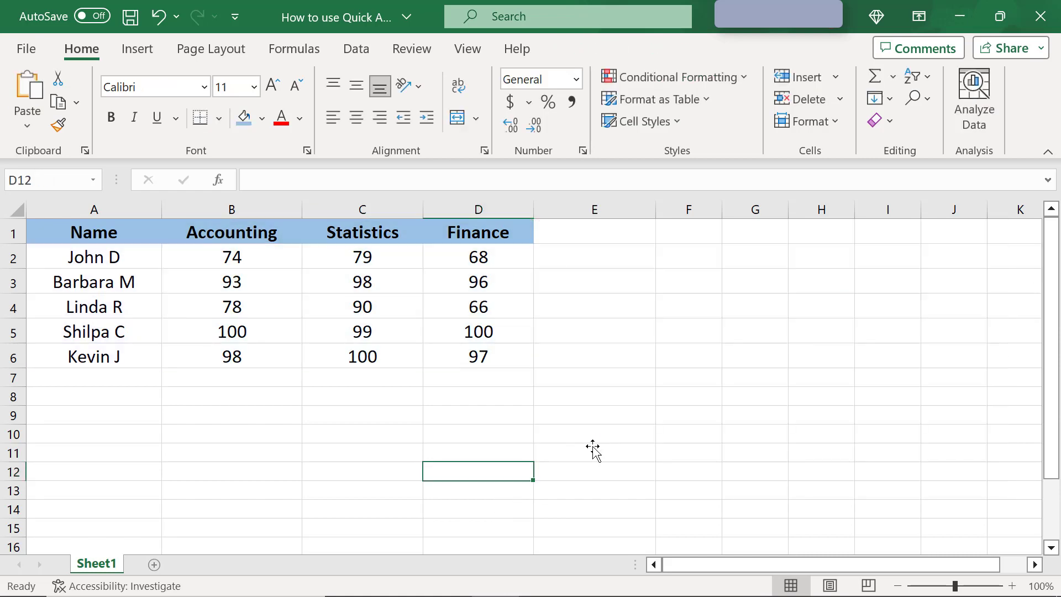